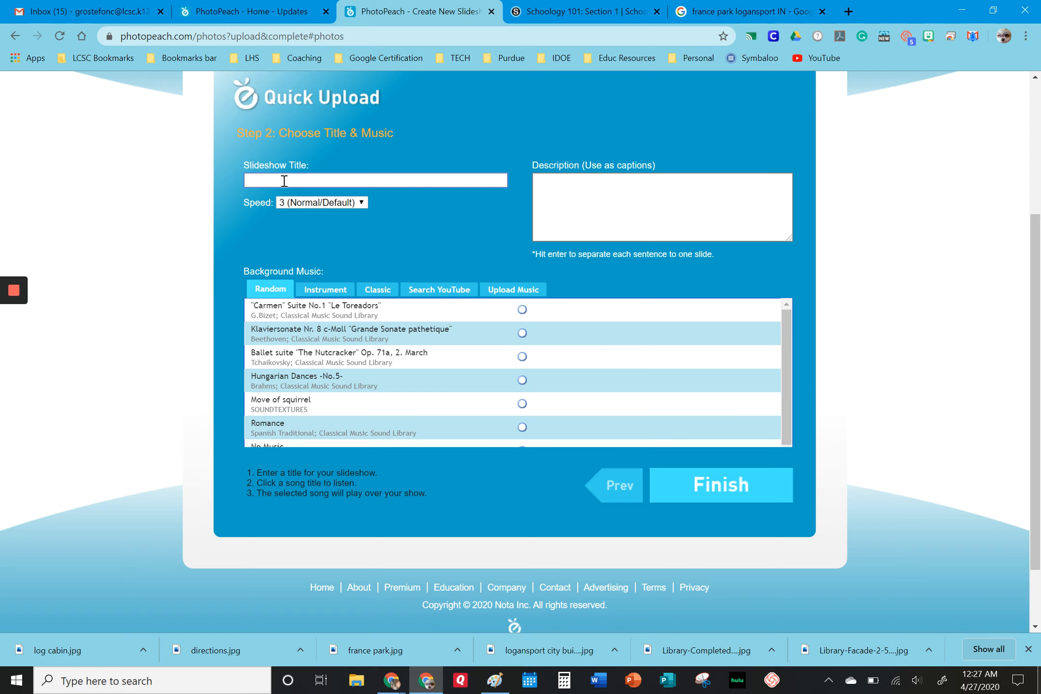
- Title the slideshow "Example", set its speed to 2 (Slow), and create it with the instrumental track "Once again" as background music
{"action": "type", "text": "Example"}
{"action": "left_click", "coordinate": [322, 386]}
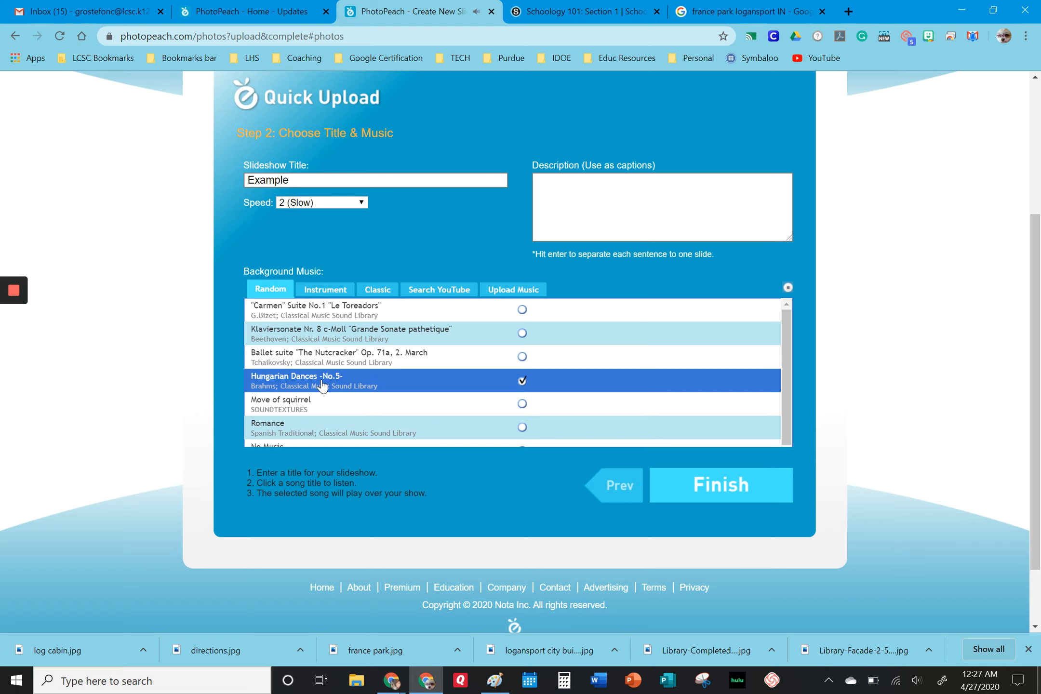
{"action": "left_click", "coordinate": [314, 287]}
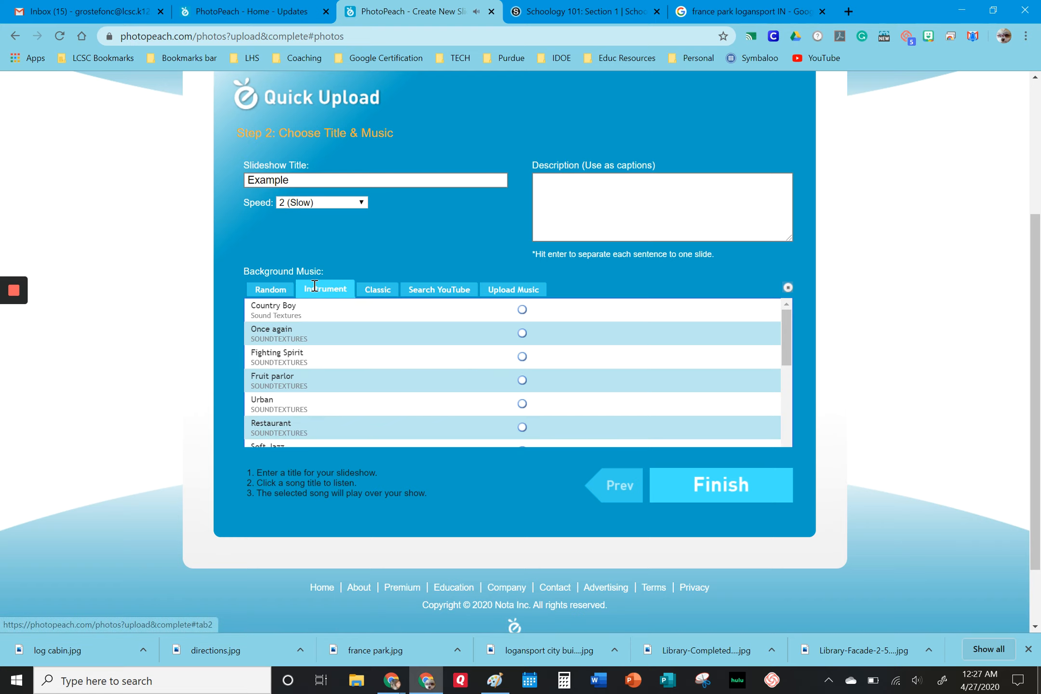
{"action": "left_click", "coordinate": [279, 337]}
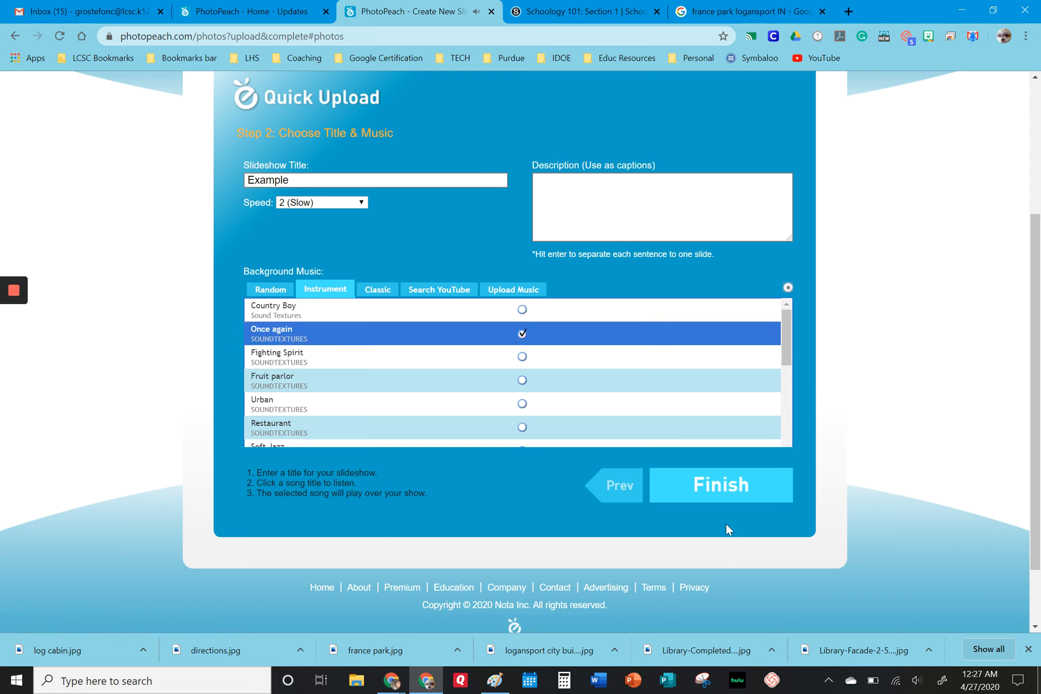
{"action": "left_click", "coordinate": [701, 489]}
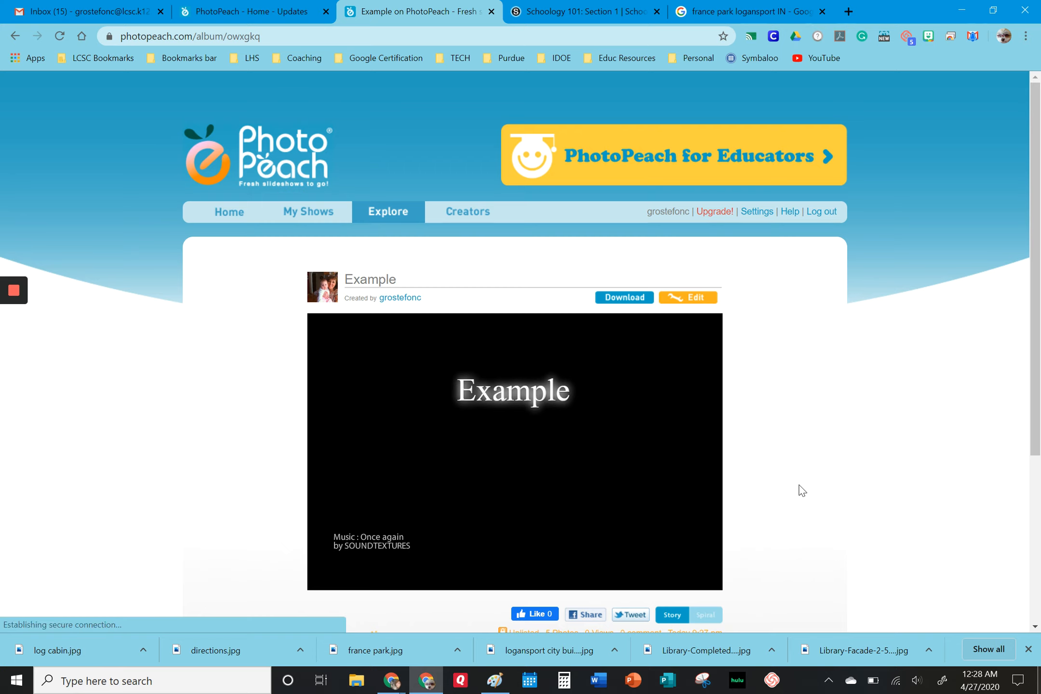
- Pause the show and open its captions and photos for editing, adding a blank opening slide captioned "Logansport"
{"action": "scroll", "coordinate": [801, 489], "scroll_direction": "down", "scroll_amount": 2}
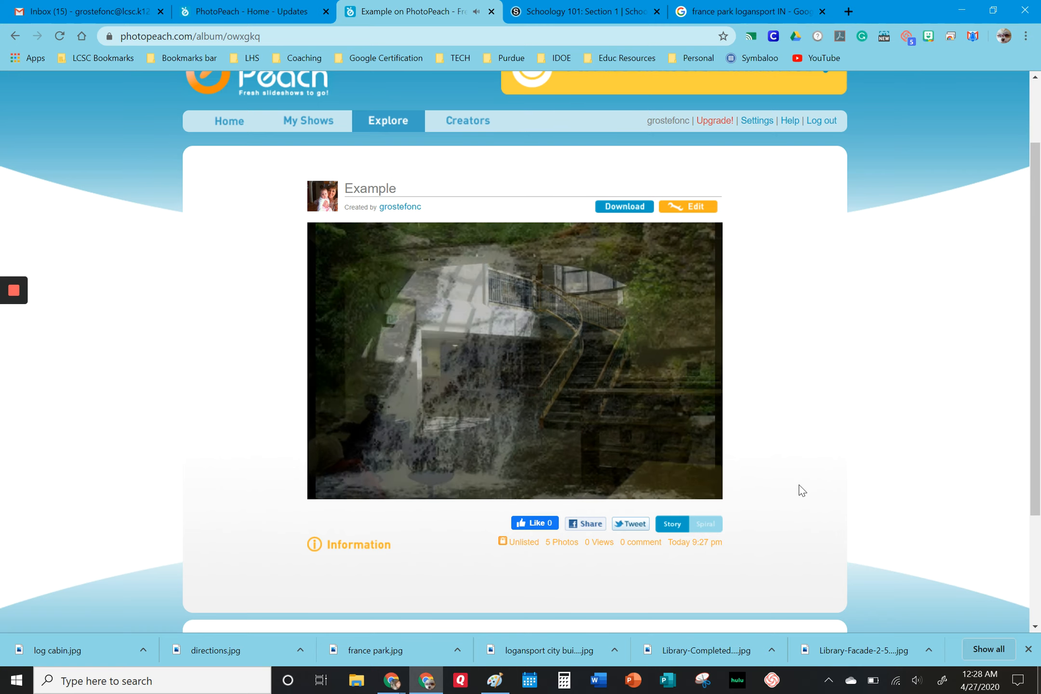
{"action": "left_click", "coordinate": [354, 483]}
{"action": "left_click", "coordinate": [675, 209]}
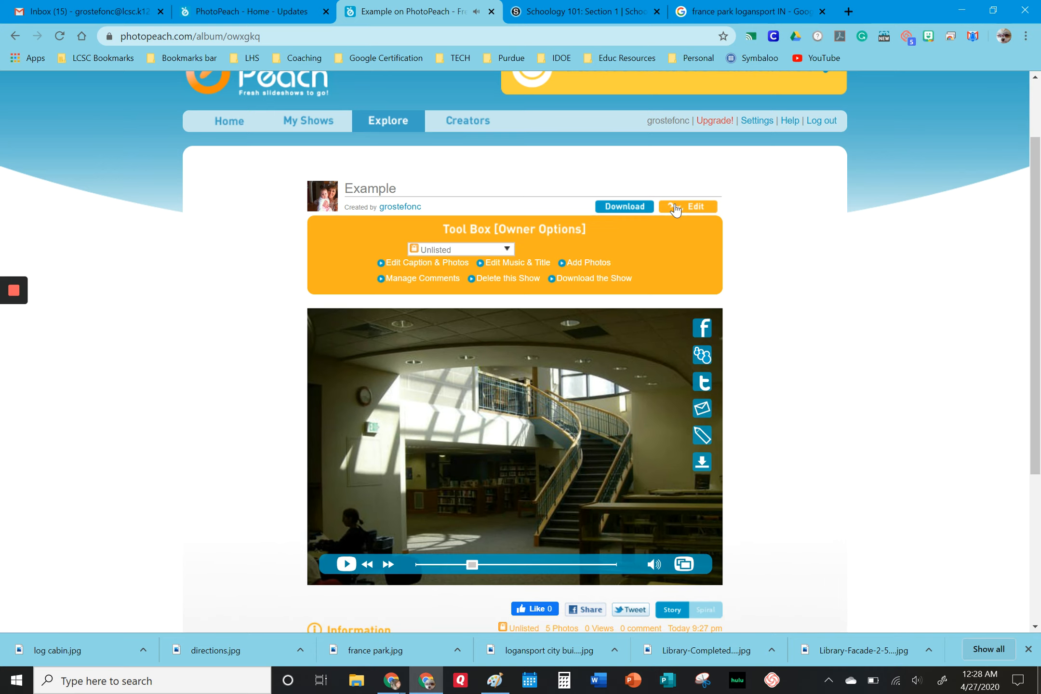
{"action": "left_click", "coordinate": [427, 262]}
{"action": "left_click", "coordinate": [697, 381]}
{"action": "type", "text": "Logansport"}
- Caption the waterfall photo "Waterfall at France Park" at the bottom of the picture, look through the other slides and save the edits
{"action": "left_click", "coordinate": [376, 257]}
{"action": "type", "text": "Waterfall at France Park"}
{"action": "left_click", "coordinate": [316, 476]}
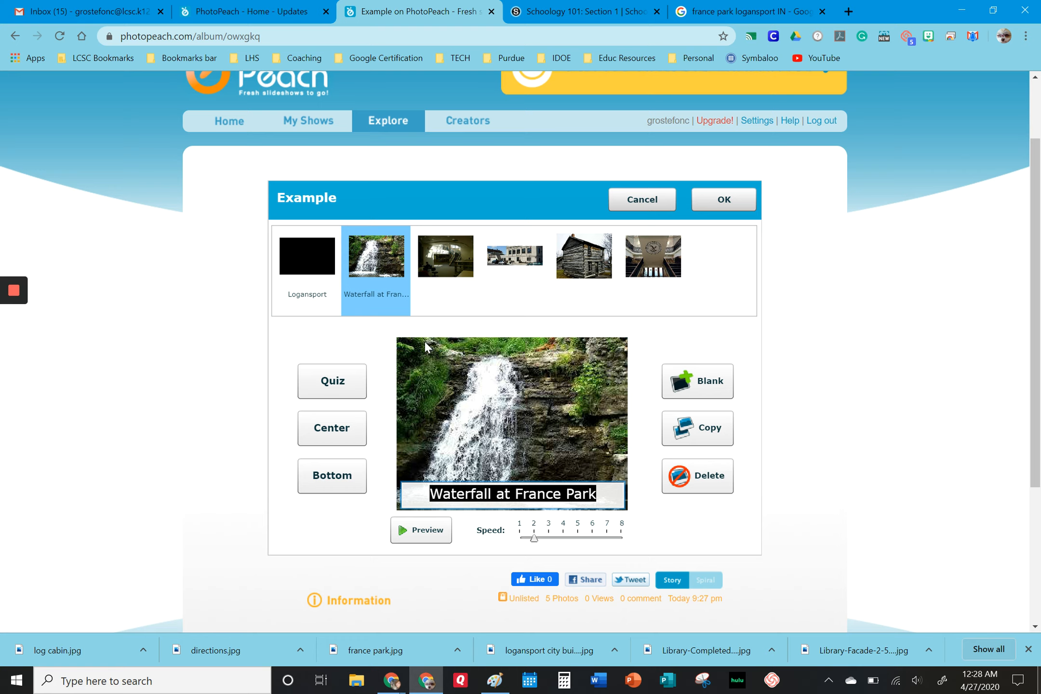
{"action": "left_click", "coordinate": [447, 260]}
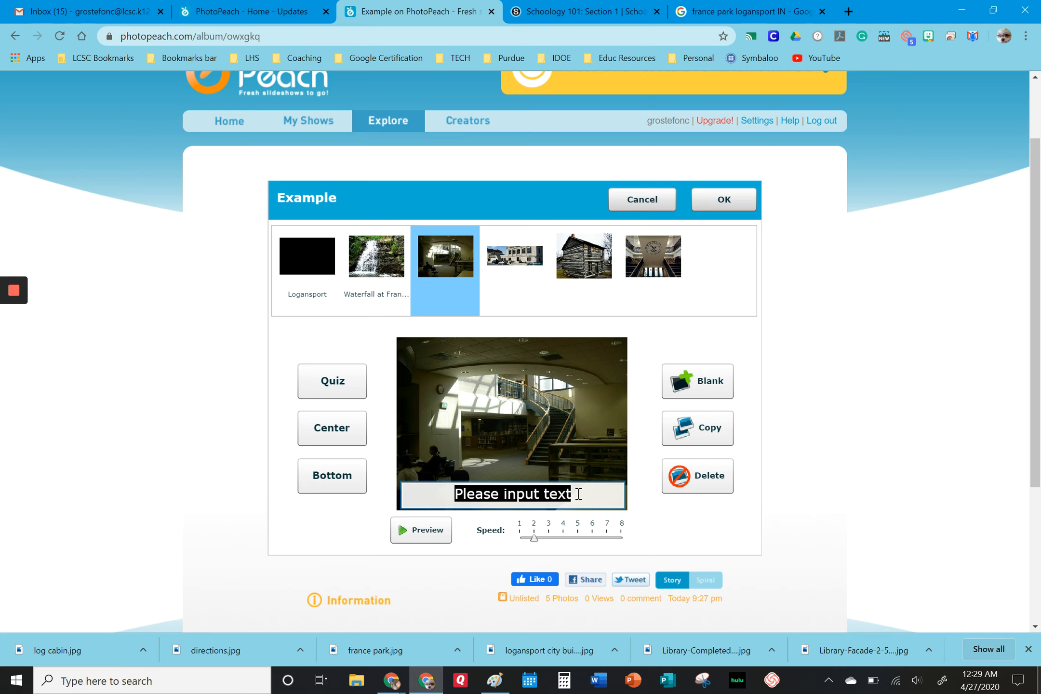
{"action": "left_click", "coordinate": [511, 261]}
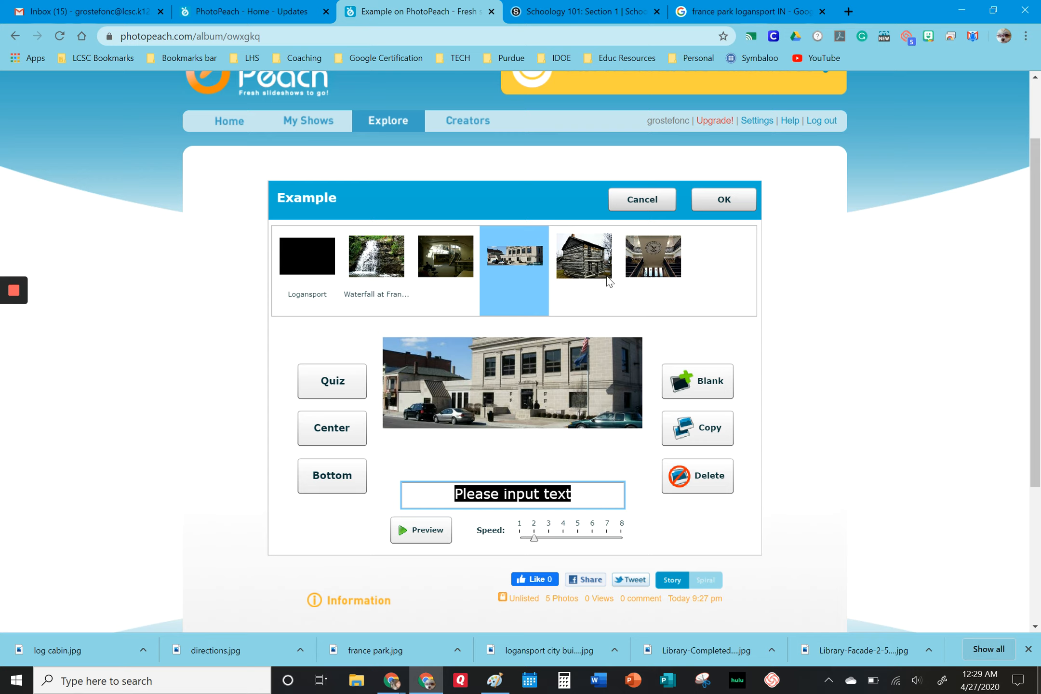
{"action": "left_click", "coordinate": [645, 265]}
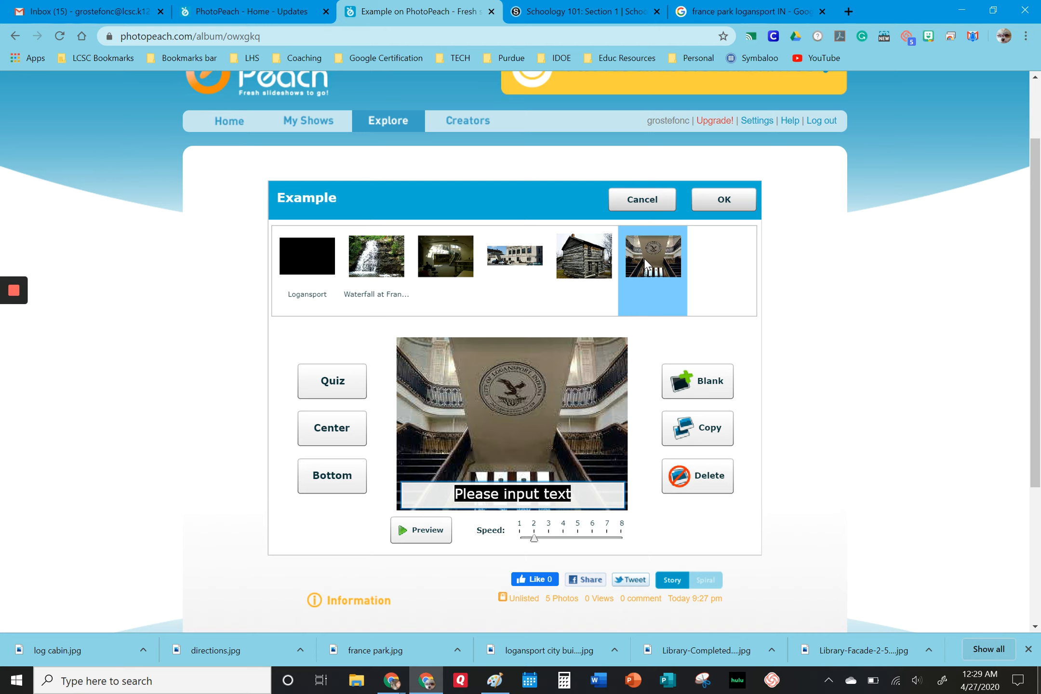
{"action": "left_click", "coordinate": [719, 199]}
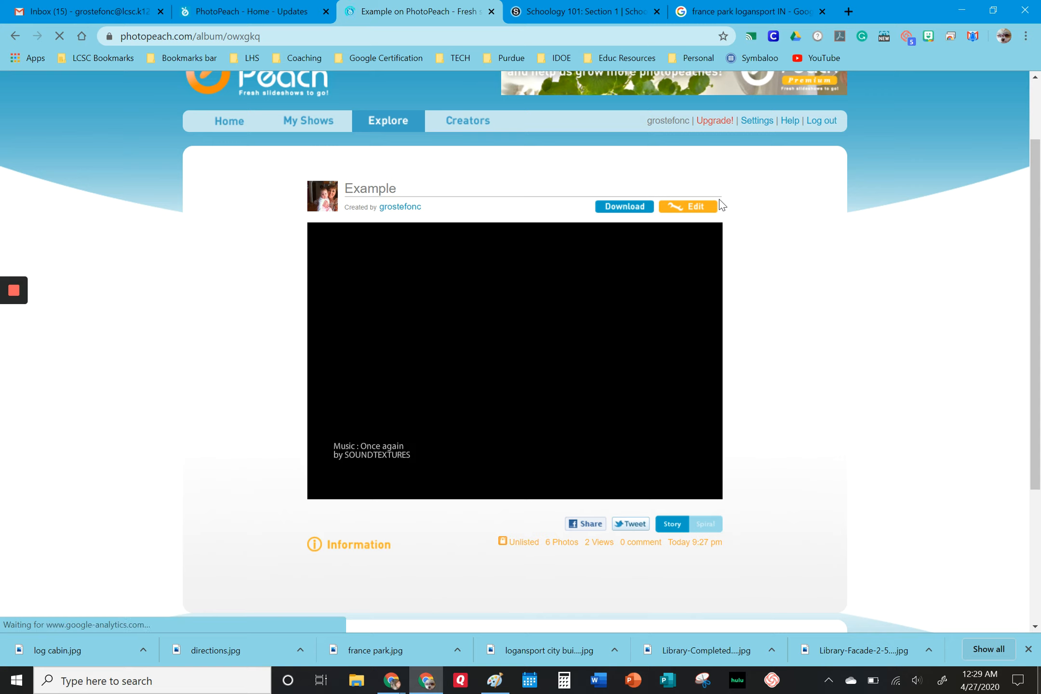
- Pause the show, review the Classic and Instrument choices in its music and title settings, and save without picking another track
{"action": "mouse_move", "coordinate": [465, 366]}
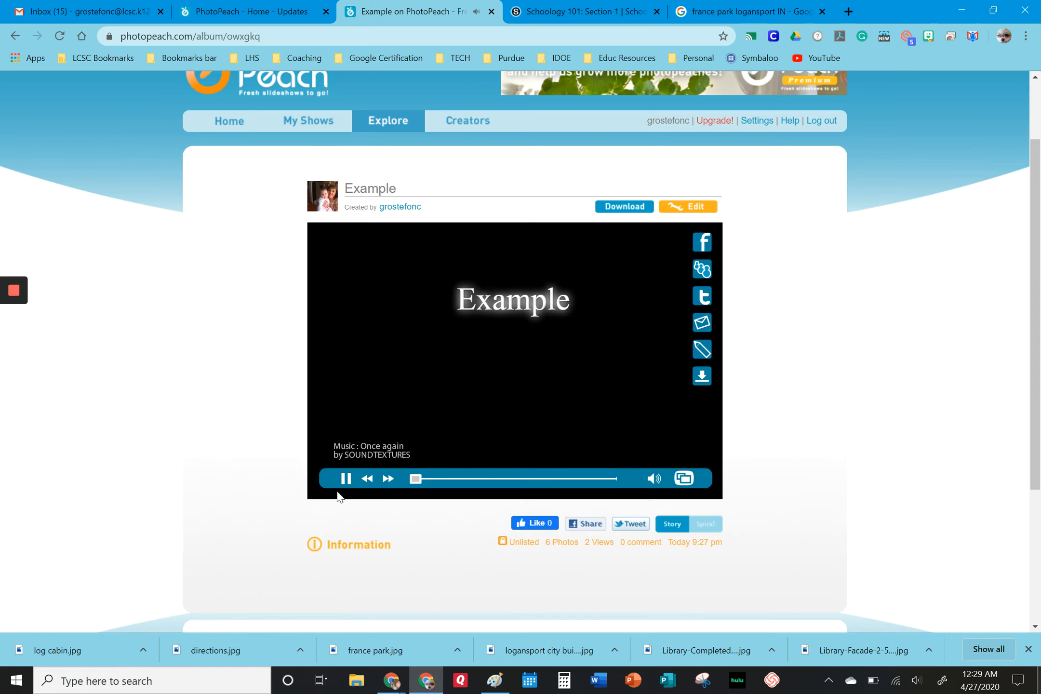
{"action": "left_click", "coordinate": [345, 478]}
{"action": "left_click", "coordinate": [679, 211]}
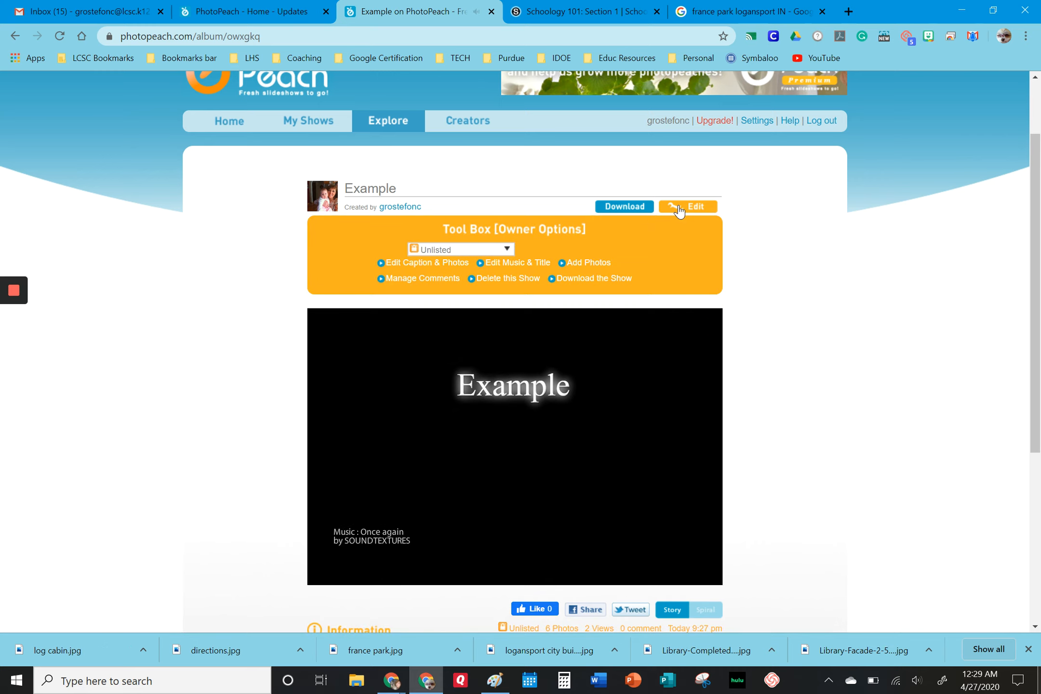
{"action": "left_click", "coordinate": [513, 264]}
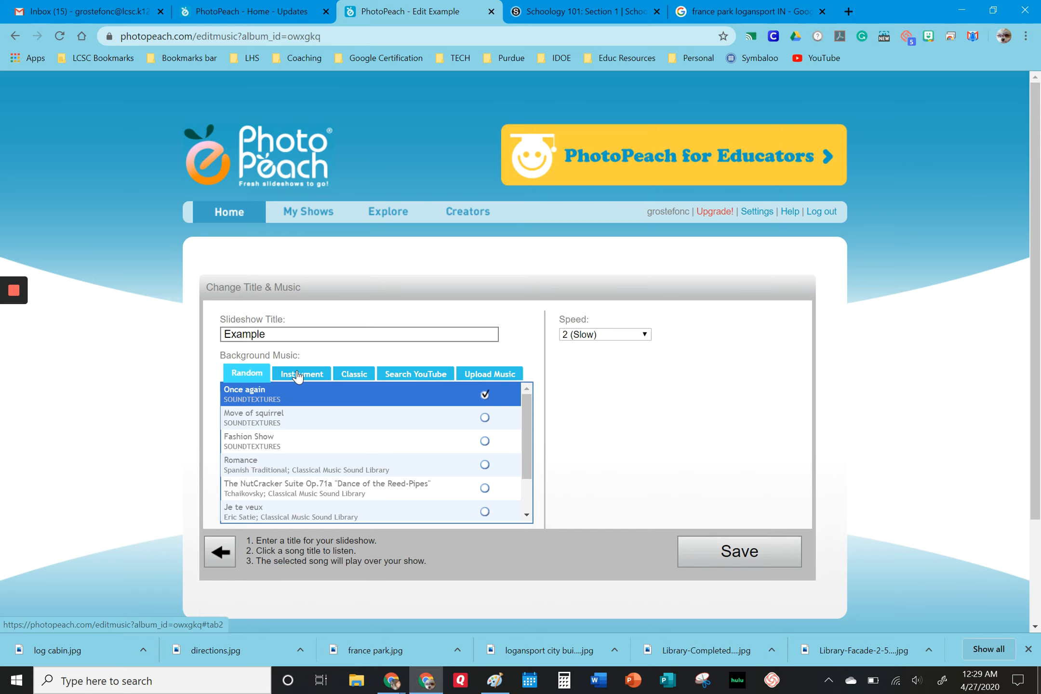
{"action": "left_click", "coordinate": [354, 374]}
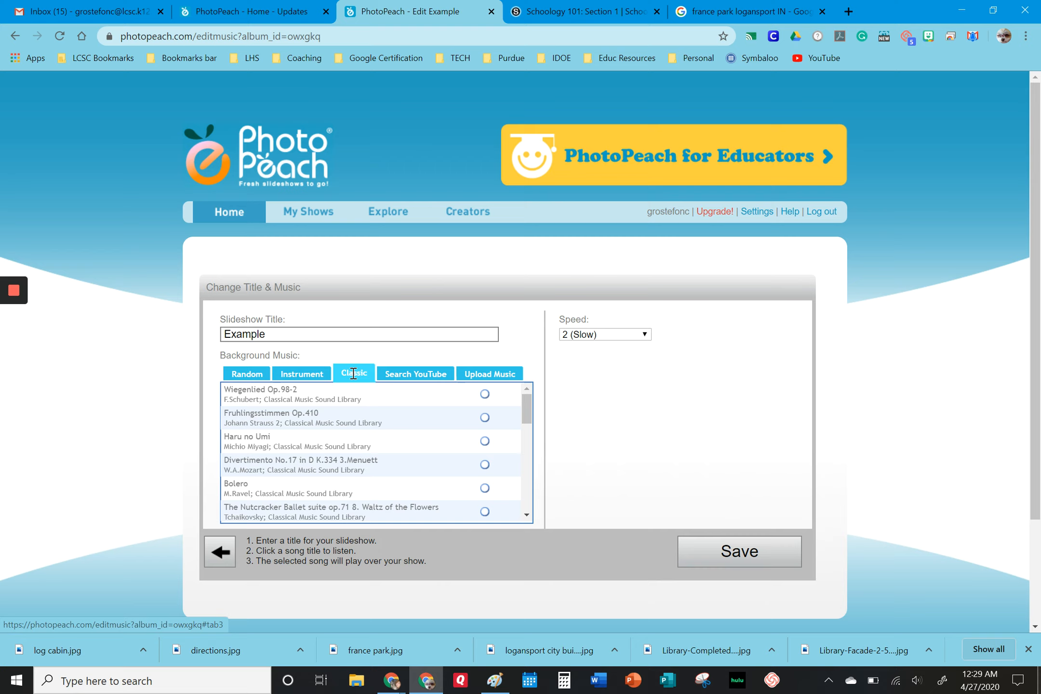
{"action": "left_click", "coordinate": [300, 368]}
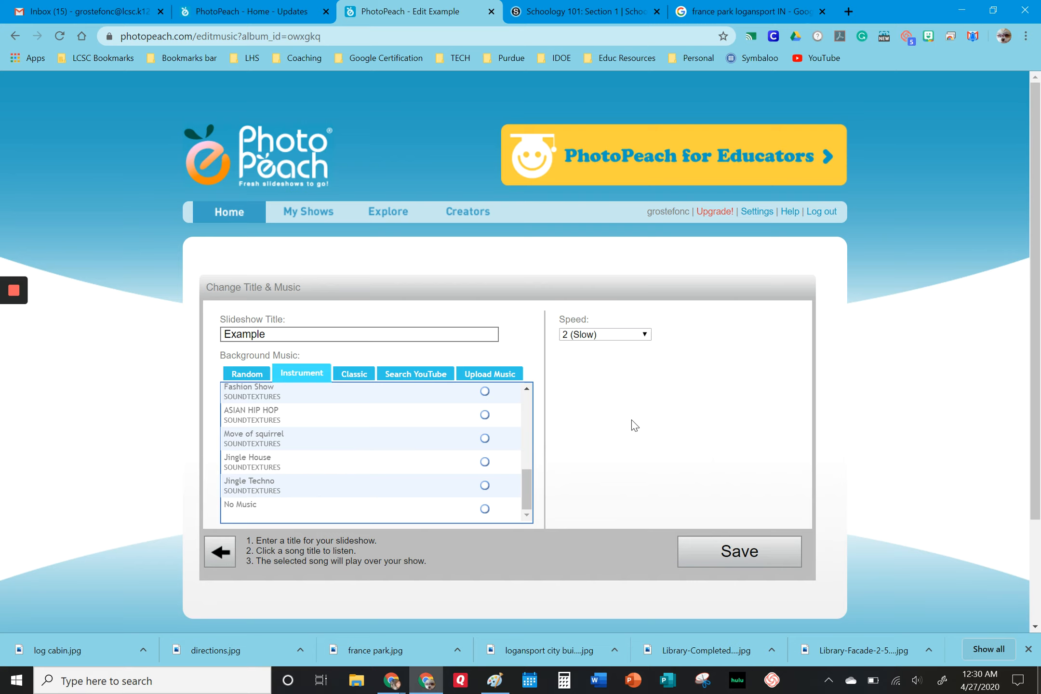
{"action": "left_click", "coordinate": [700, 549]}
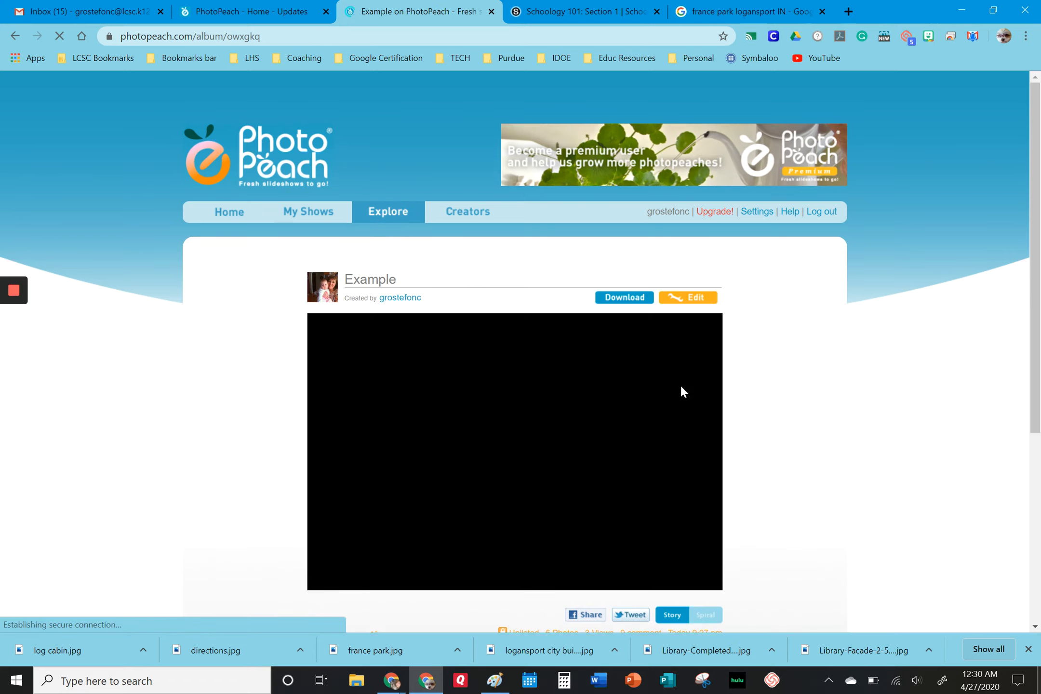
- Add the "directions" picture from the School pictures folder to the slideshow and save the addition
{"action": "left_click", "coordinate": [680, 302]}
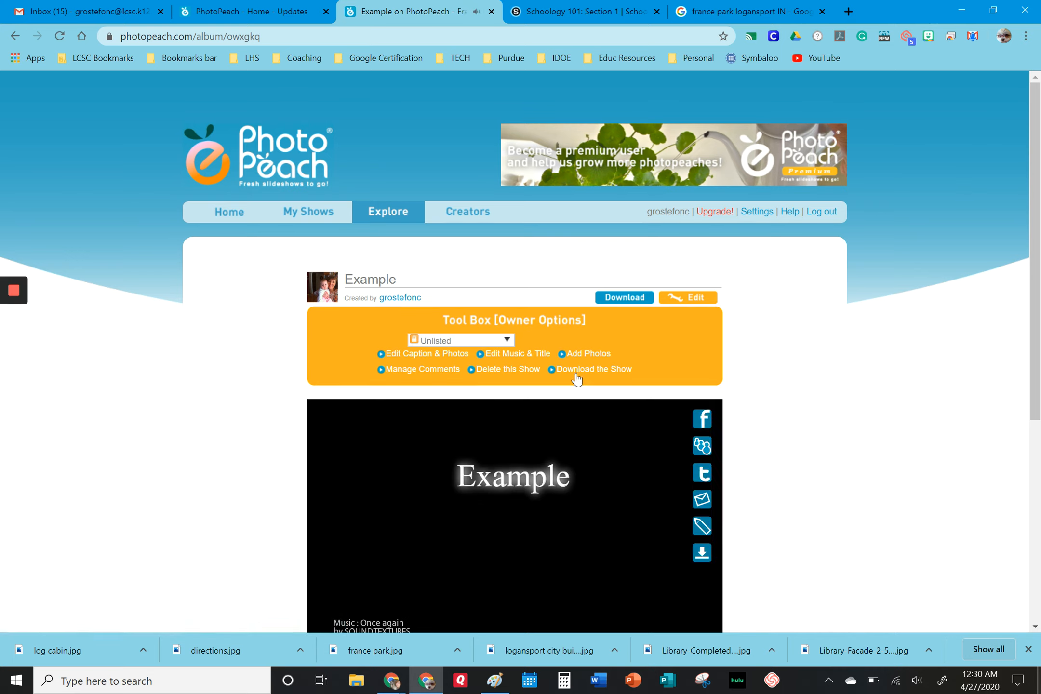
{"action": "left_click", "coordinate": [578, 356]}
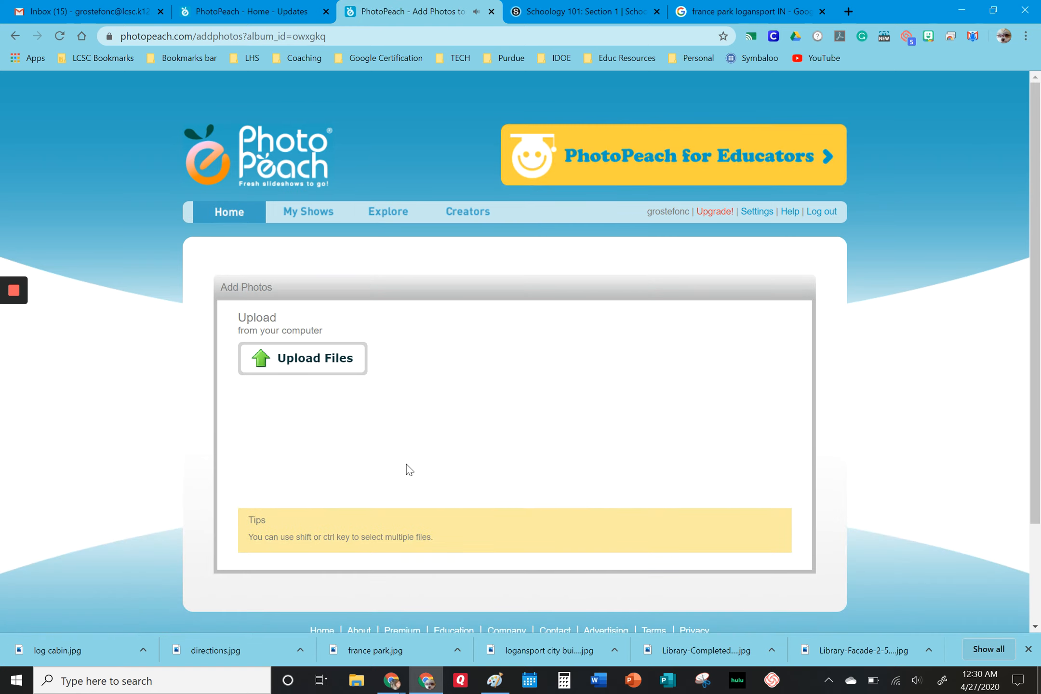
{"action": "left_click", "coordinate": [285, 358]}
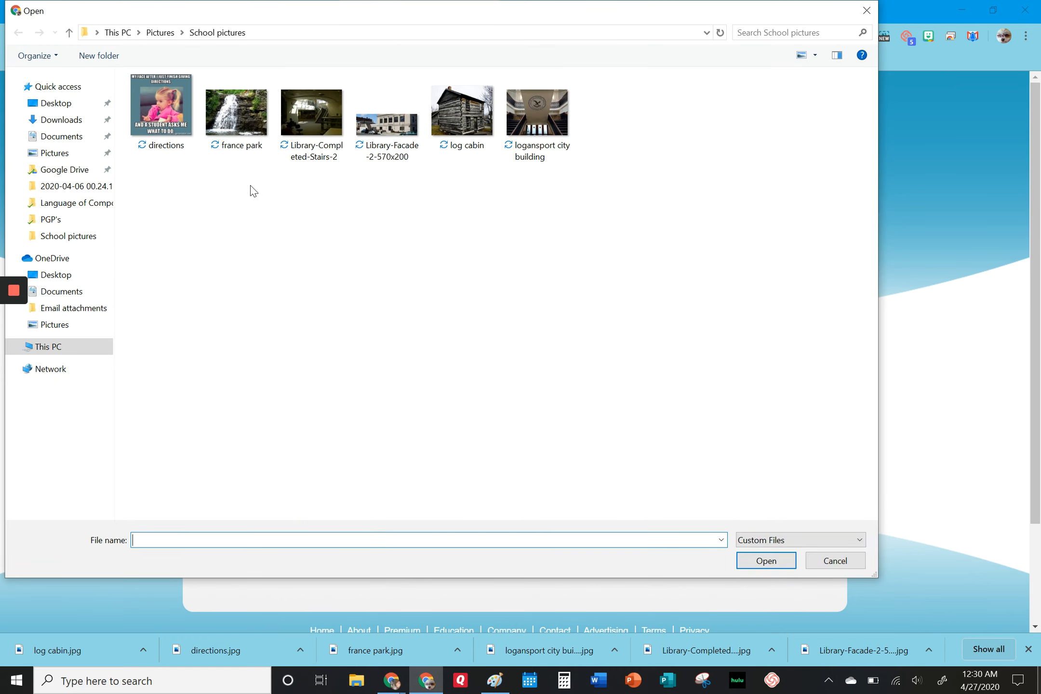
{"action": "left_click", "coordinate": [135, 82]}
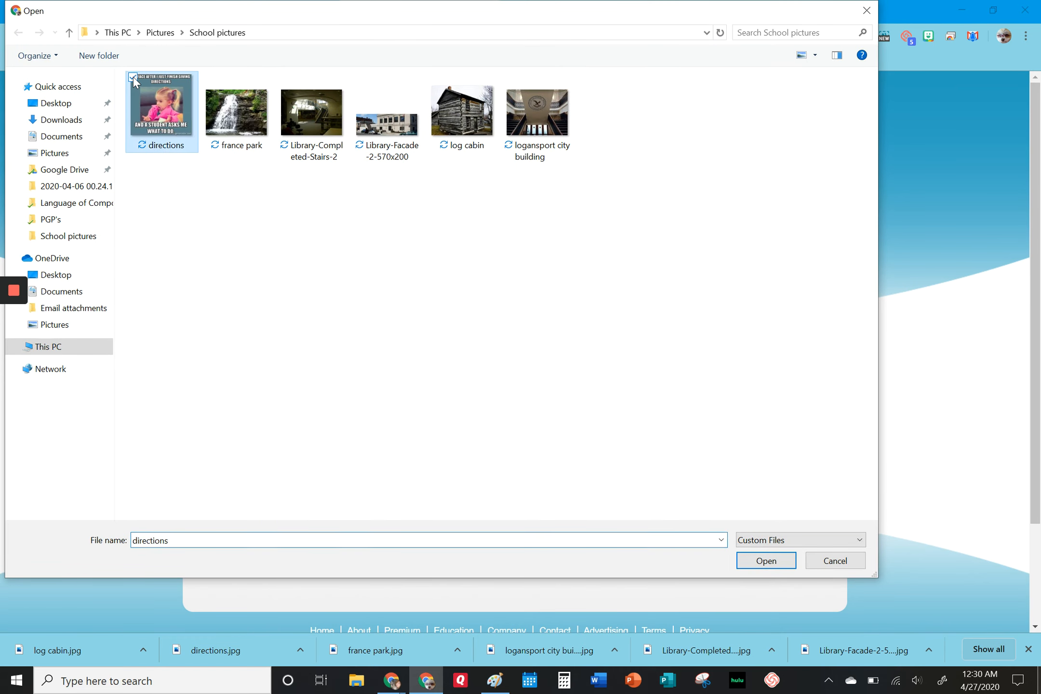
{"action": "left_click", "coordinate": [759, 561]}
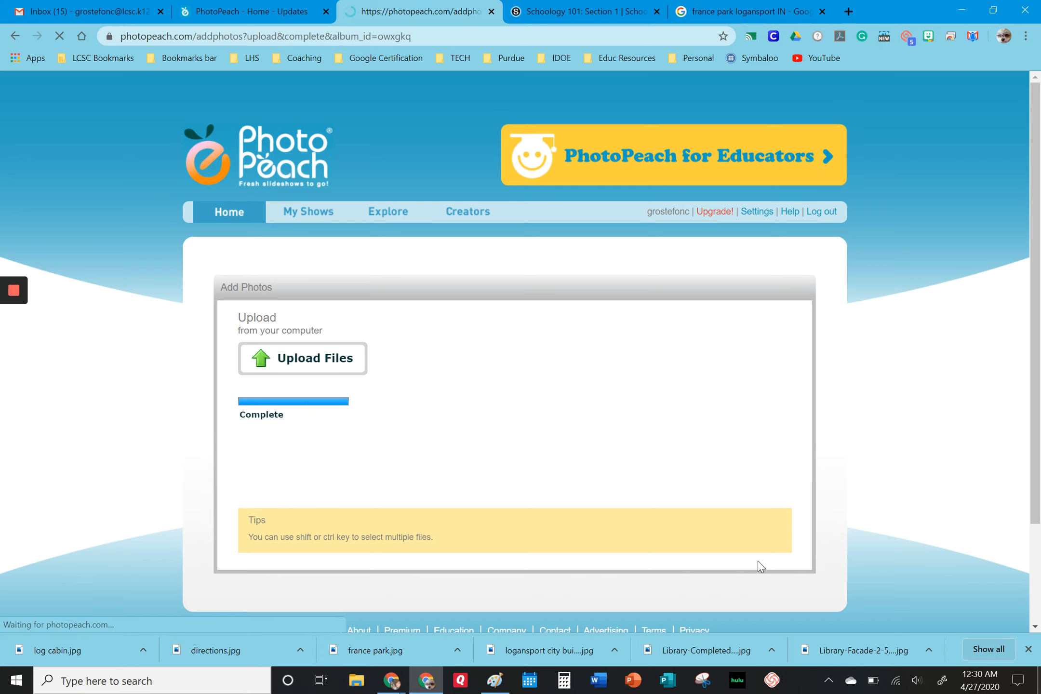
{"action": "left_click", "coordinate": [698, 545]}
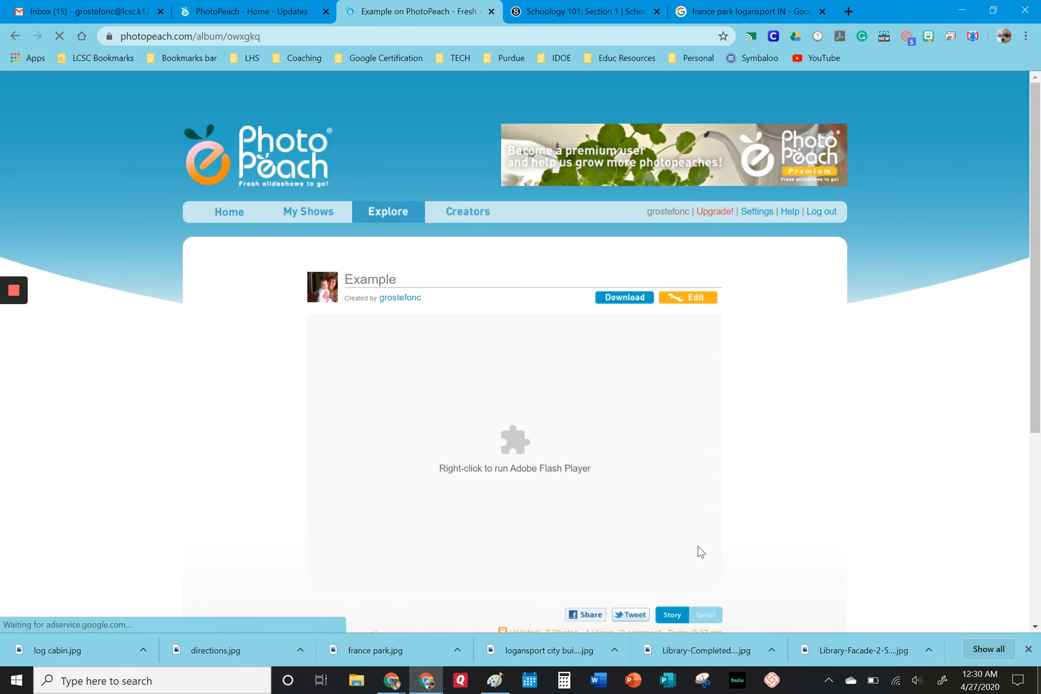
- Move the directions picture to directly after the blank "Logansport" slide and save the new order
{"action": "left_click", "coordinate": [696, 300]}
{"action": "left_click", "coordinate": [711, 324]}
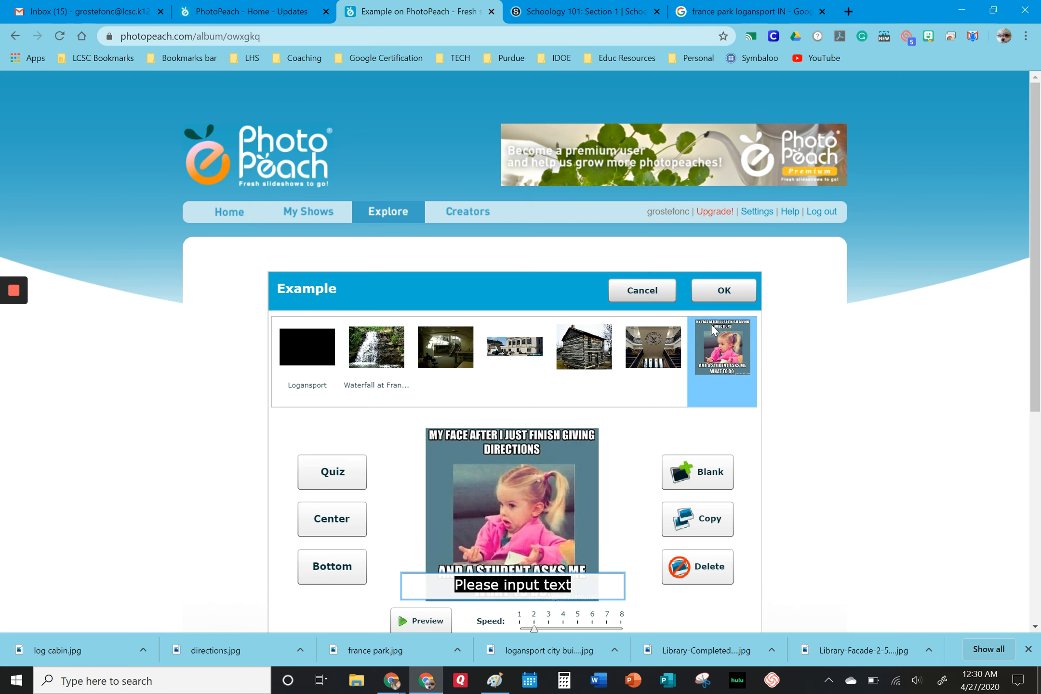
{"action": "left_click_drag", "start_coordinate": [711, 324], "coordinate": [342, 323]}
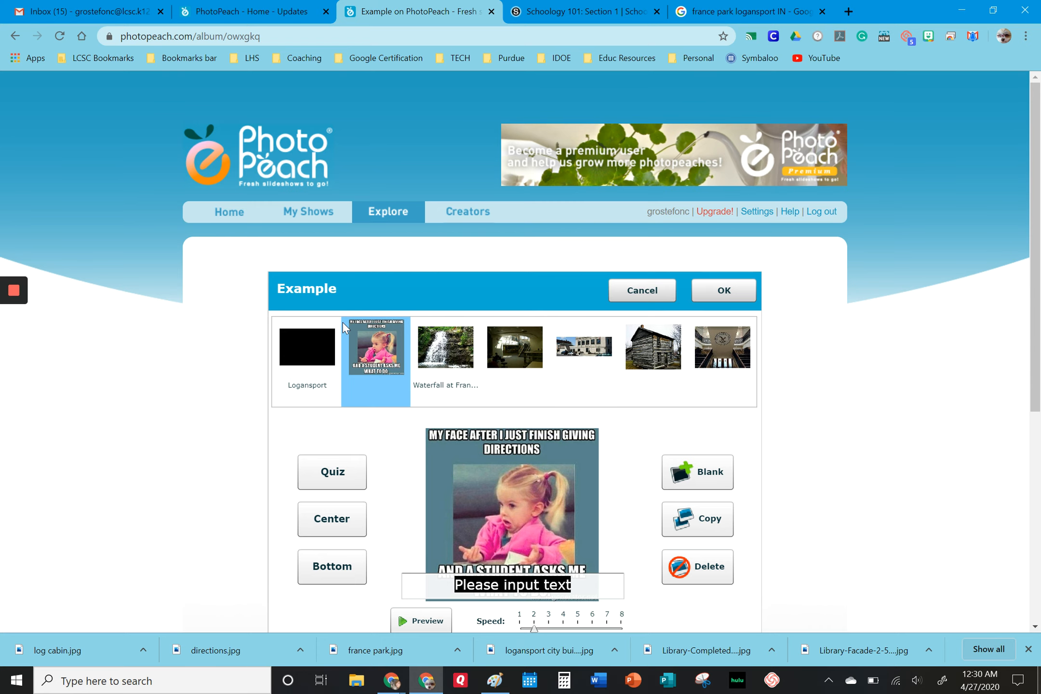
{"action": "left_click", "coordinate": [712, 298]}
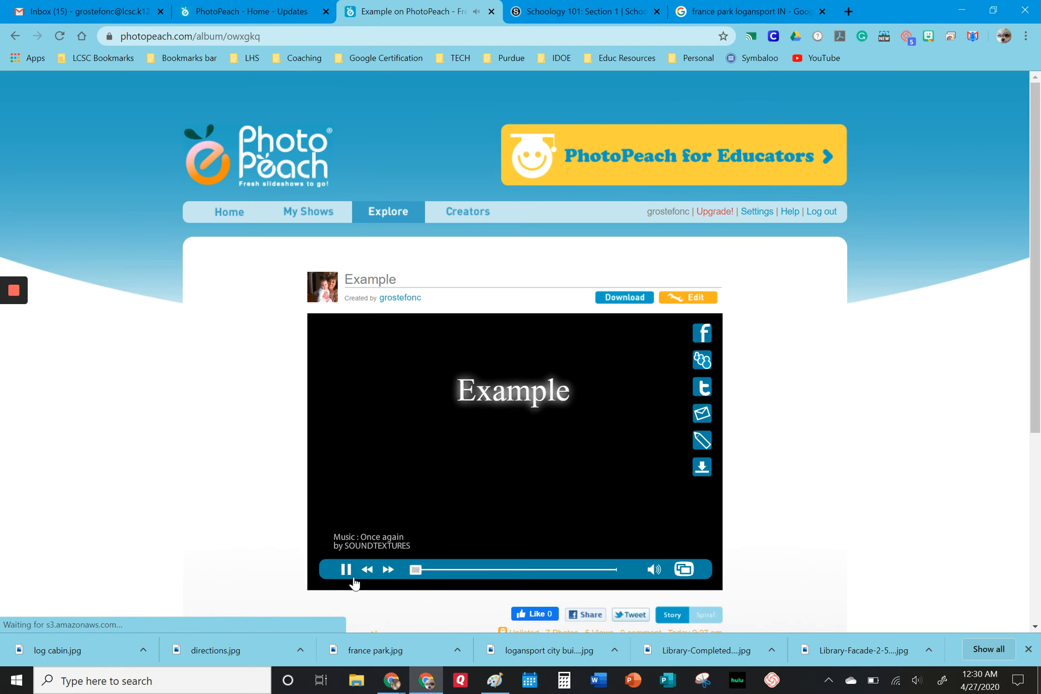
- Pause the slideshow and copy its web address
{"action": "left_click", "coordinate": [346, 569]}
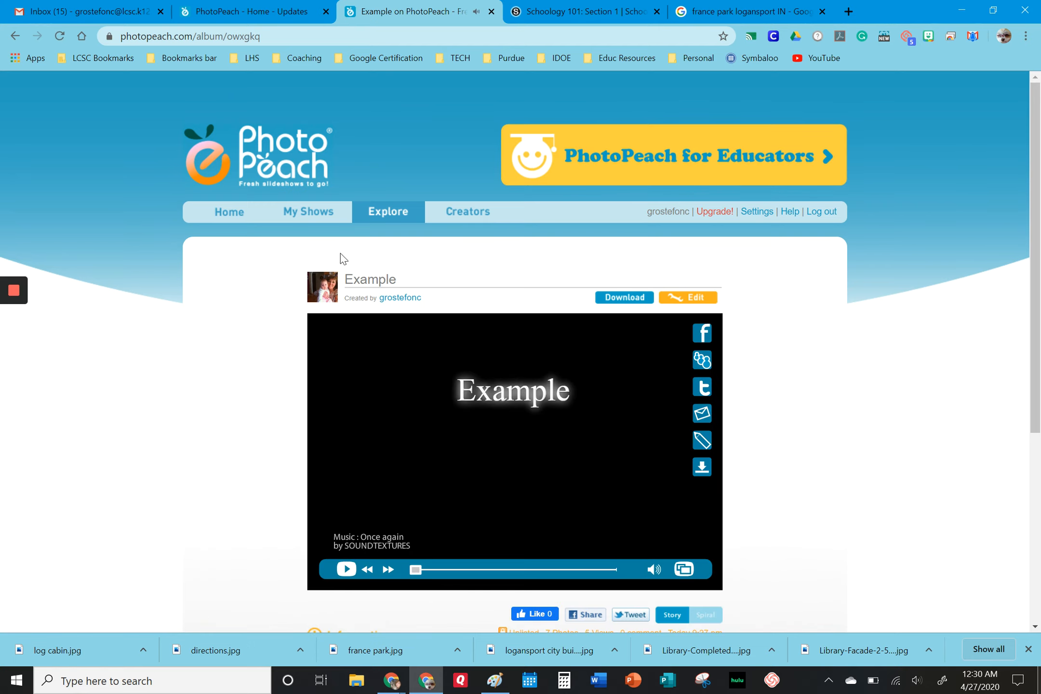
{"action": "left_click", "coordinate": [272, 36]}
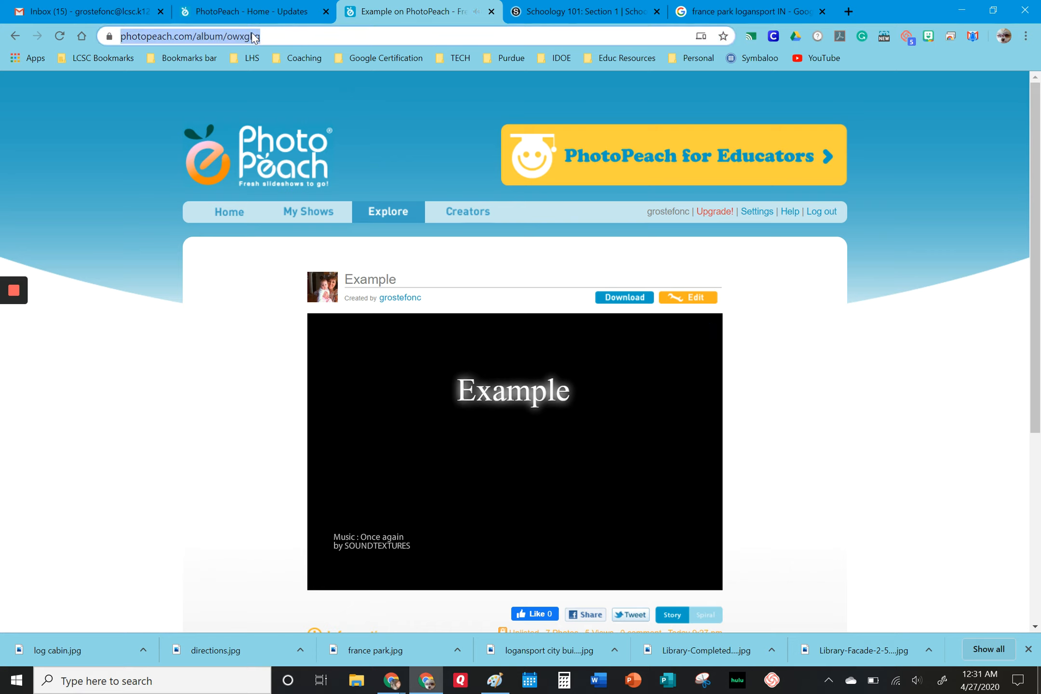
{"action": "right_click", "coordinate": [252, 33]}
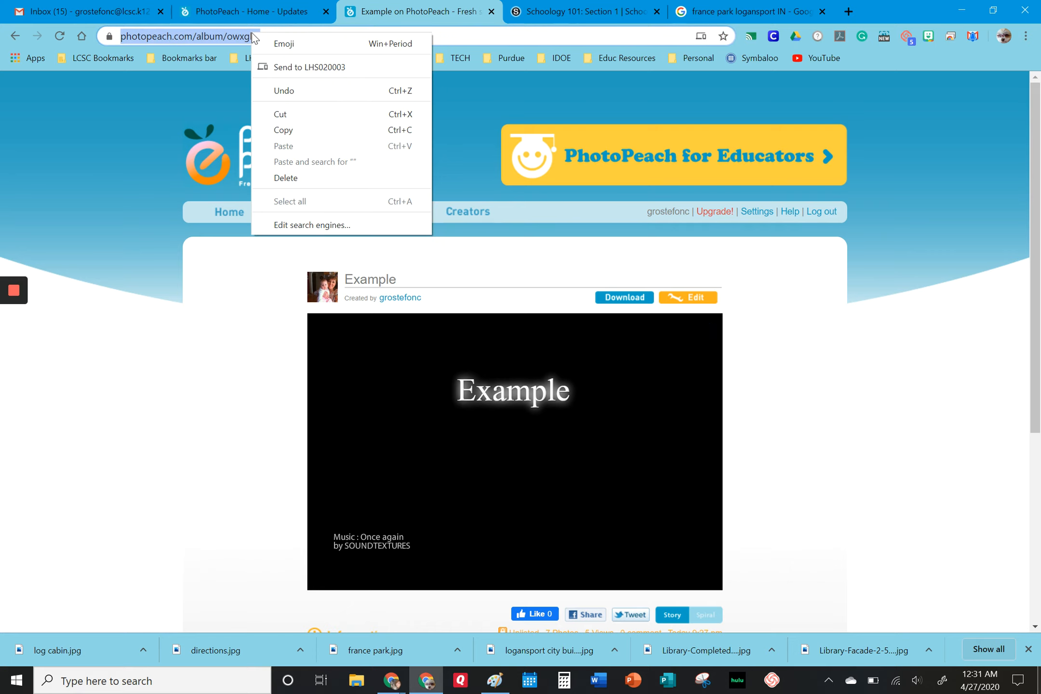
{"action": "left_click", "coordinate": [288, 133]}
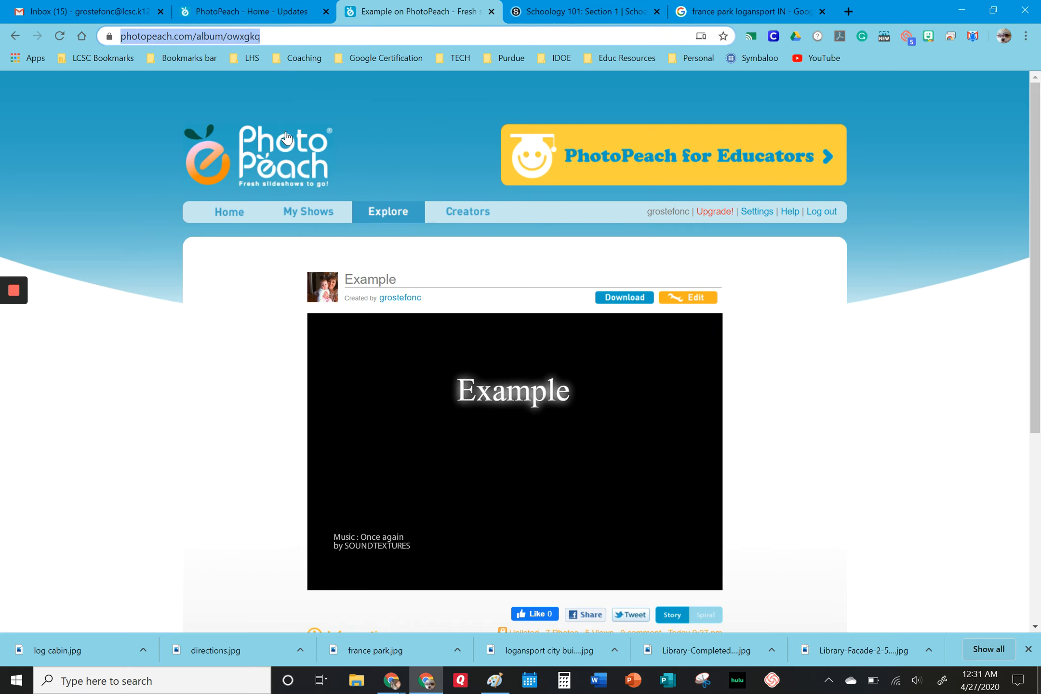
- Switch to the Schoology 101: Section 1 course, open its updates and start a new update post
{"action": "left_click", "coordinate": [569, 14]}
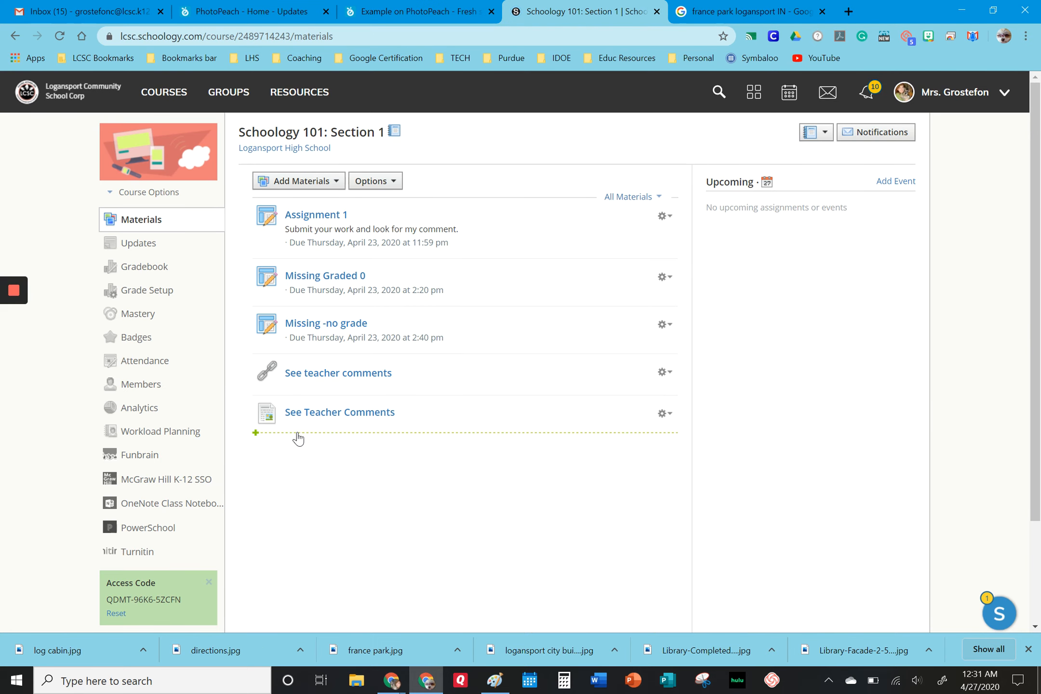
{"action": "left_click", "coordinate": [138, 244]}
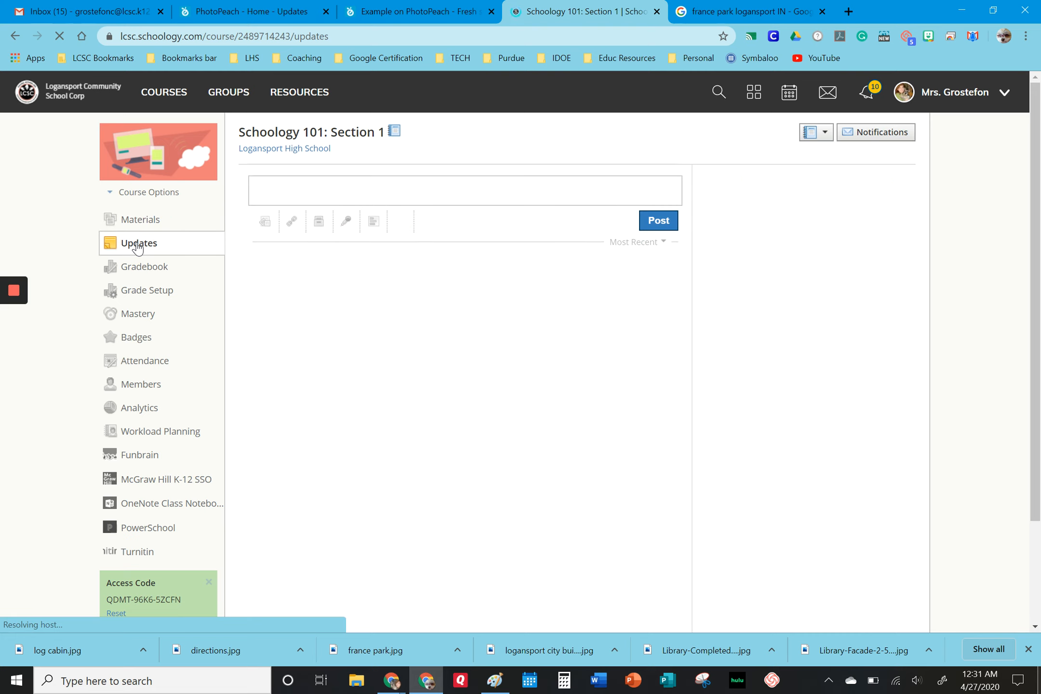
{"action": "left_click", "coordinate": [274, 200]}
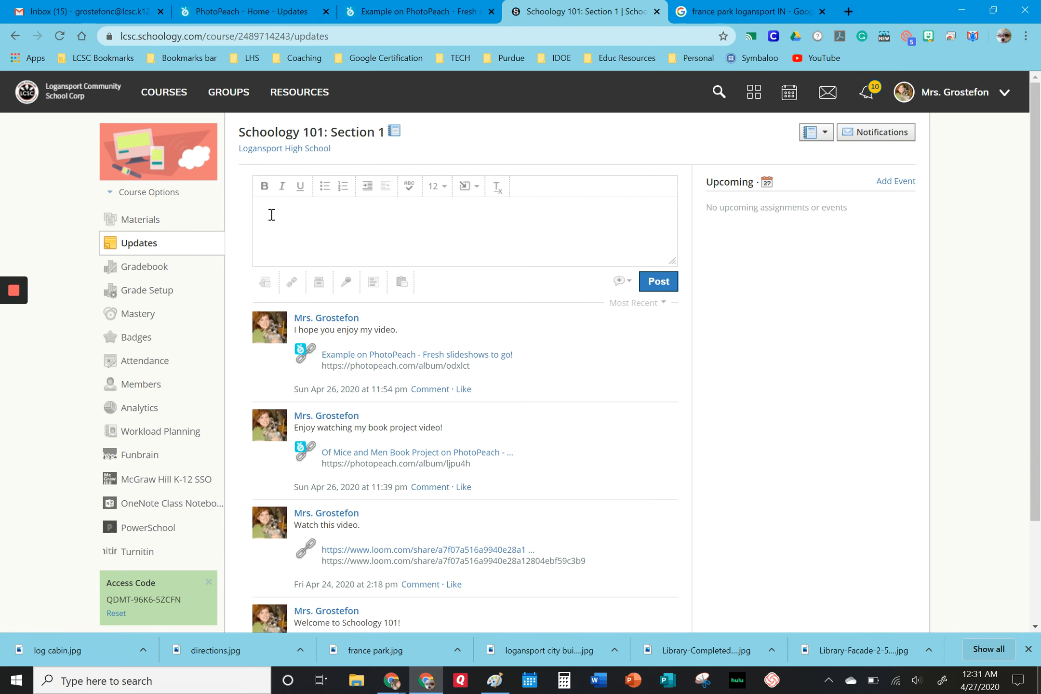
{"action": "left_click", "coordinate": [292, 282]}
{"action": "left_click", "coordinate": [486, 230]}
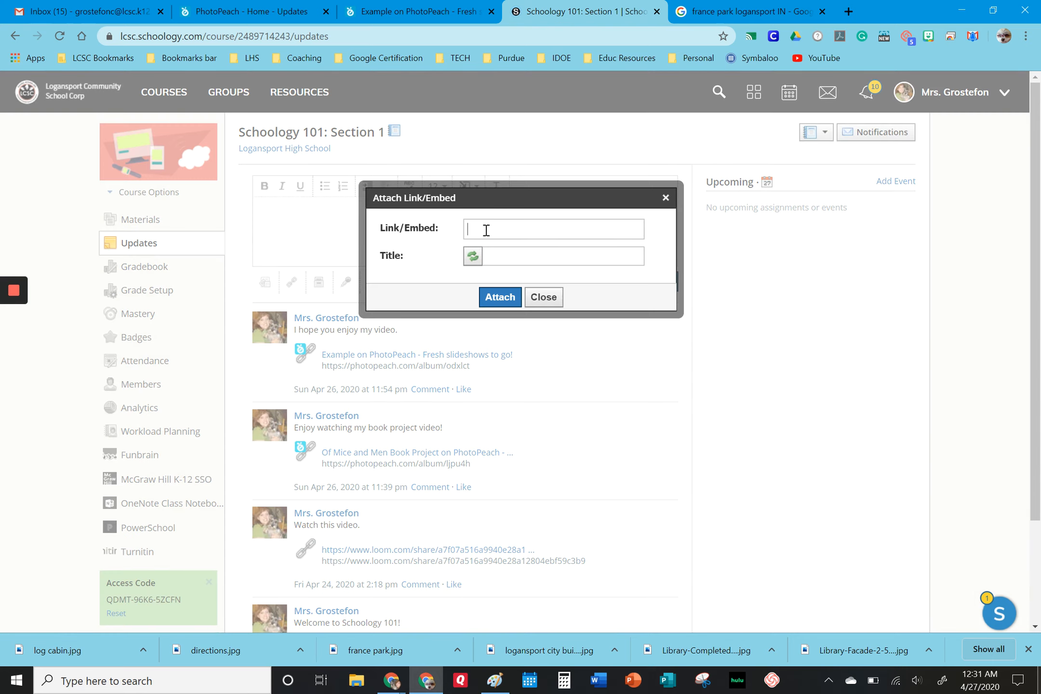
{"action": "right_click", "coordinate": [500, 230]}
{"action": "left_click", "coordinate": [530, 335]}
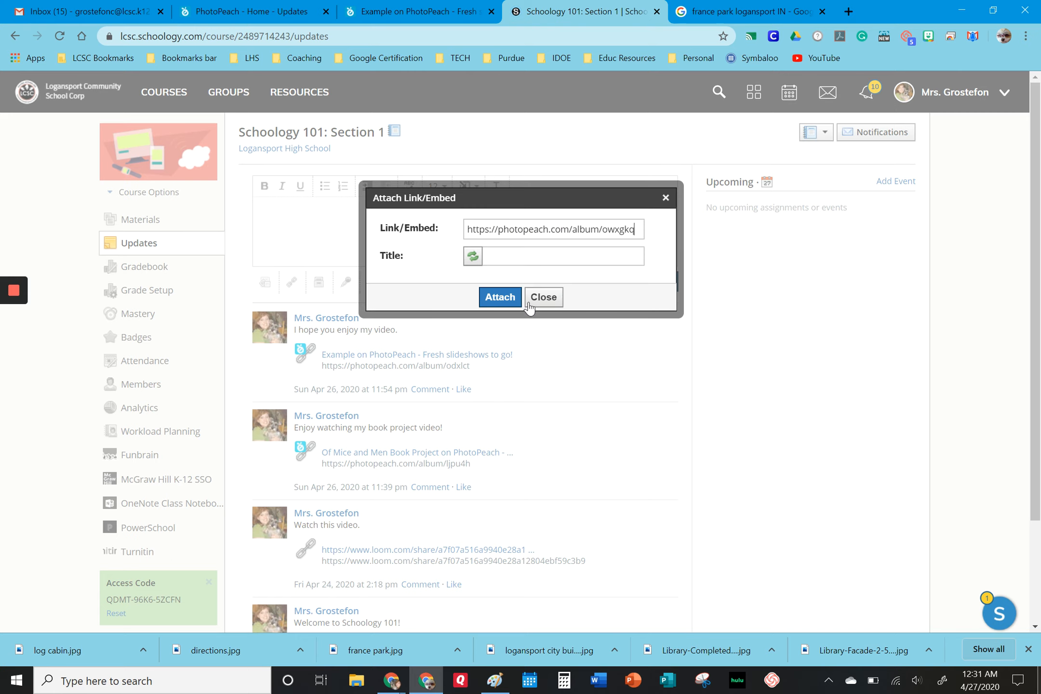
{"action": "left_click", "coordinate": [472, 256]}
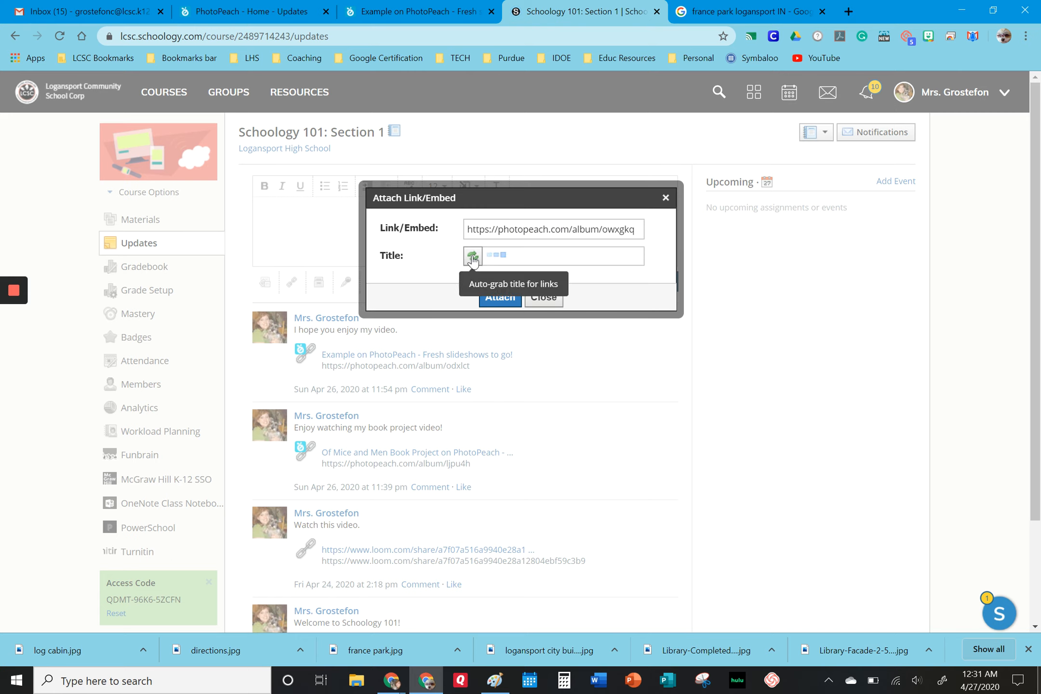
{"action": "left_click", "coordinate": [501, 297]}
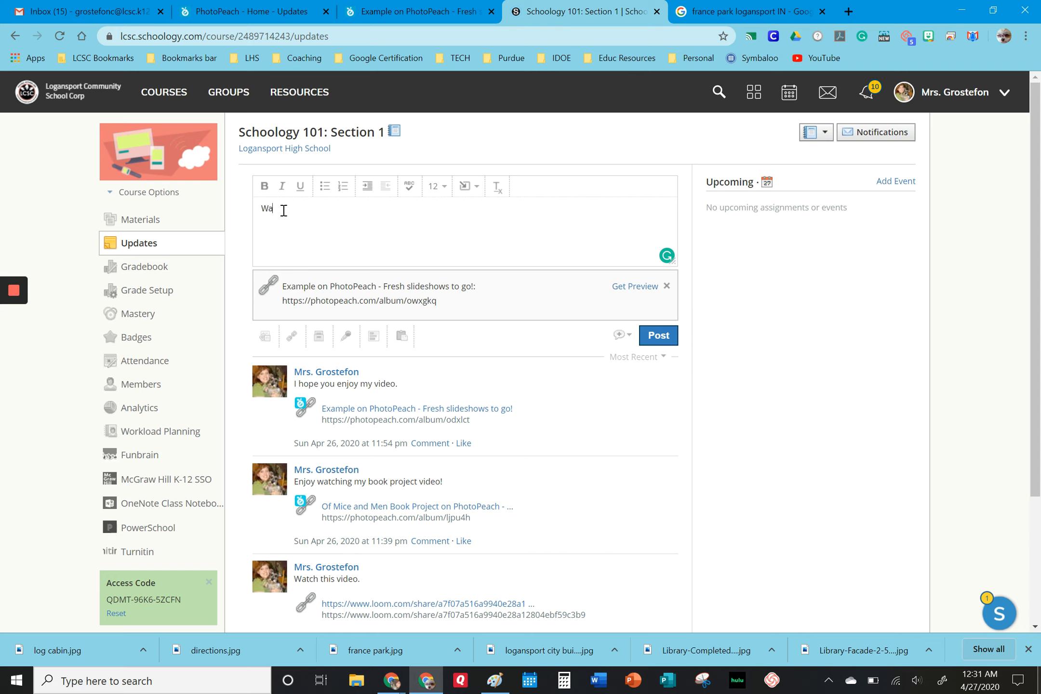
- Write the message "Watch and enjoy!" in the update and post it to the course
{"action": "type", "text": "nd enjoy!"}
{"action": "left_click", "coordinate": [655, 336]}
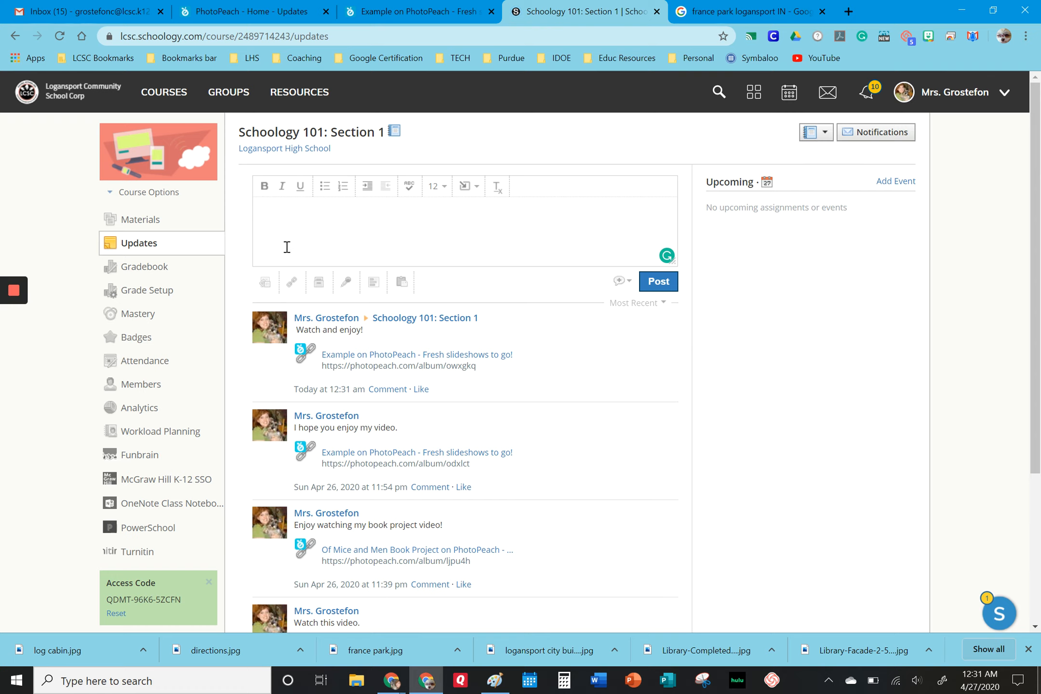
- Open the course's privacy settings and restrict Edit Discussion Responses to Course Admins
{"action": "left_click", "coordinate": [133, 195]}
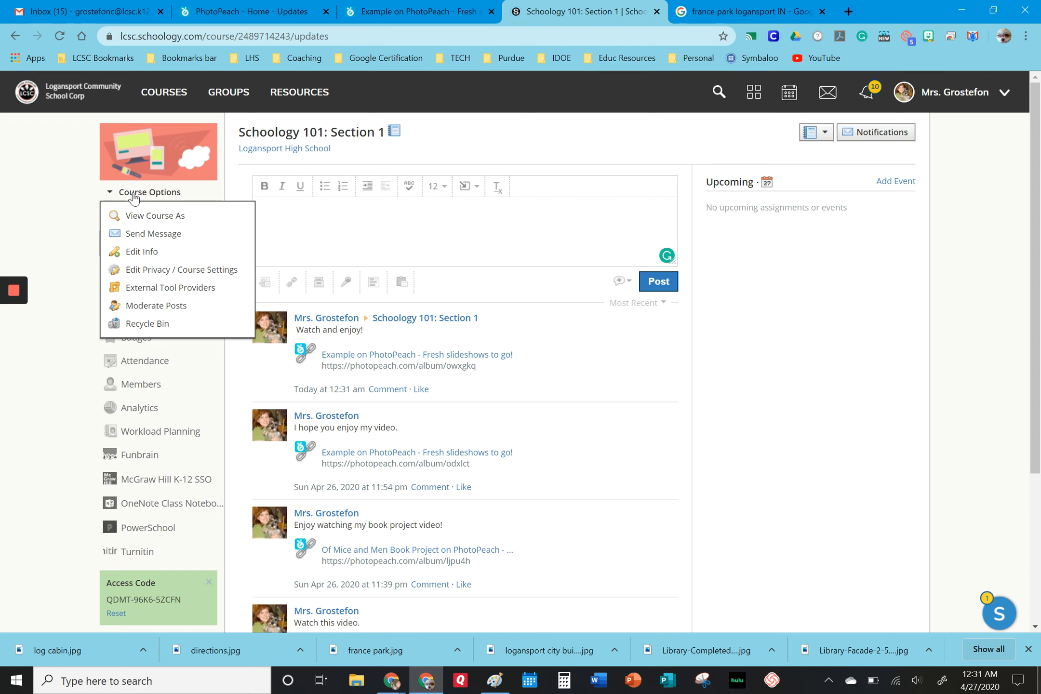
{"action": "left_click", "coordinate": [147, 271]}
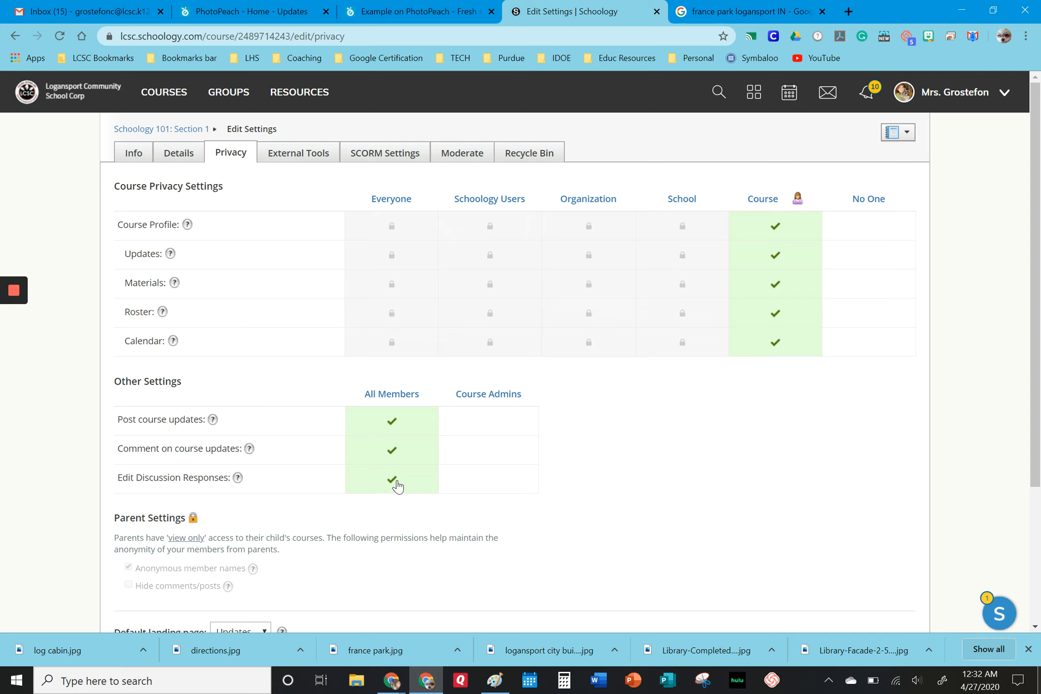
{"action": "left_click", "coordinate": [485, 482]}
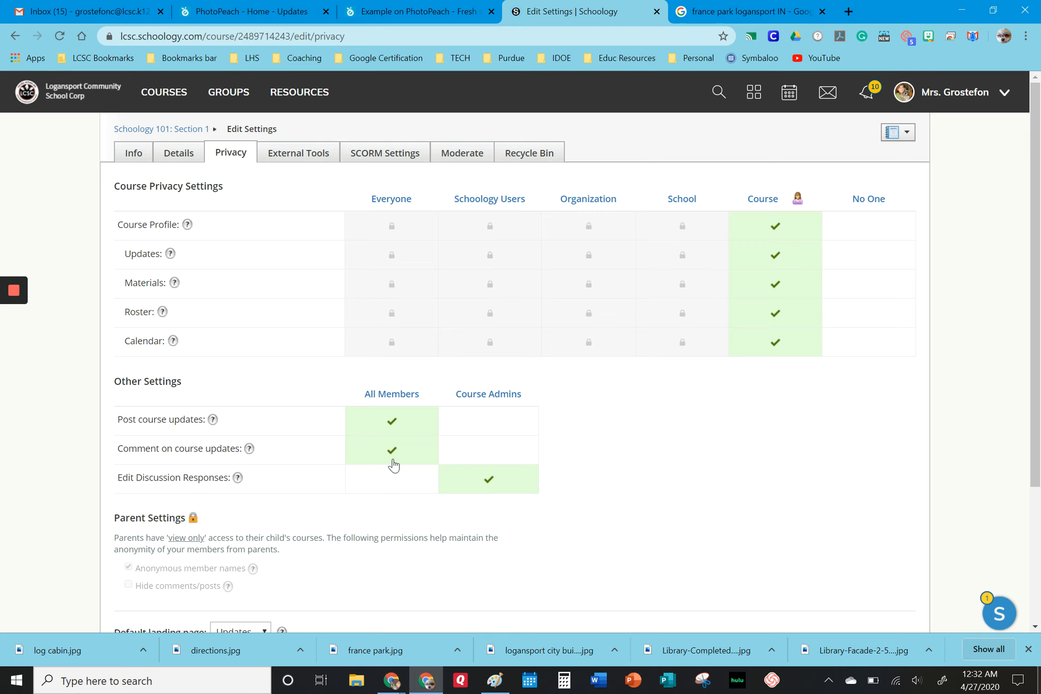
- Select Updates as the course's default landing page and save the settings changes
{"action": "scroll", "coordinate": [391, 464], "scroll_direction": "down", "scroll_amount": 3}
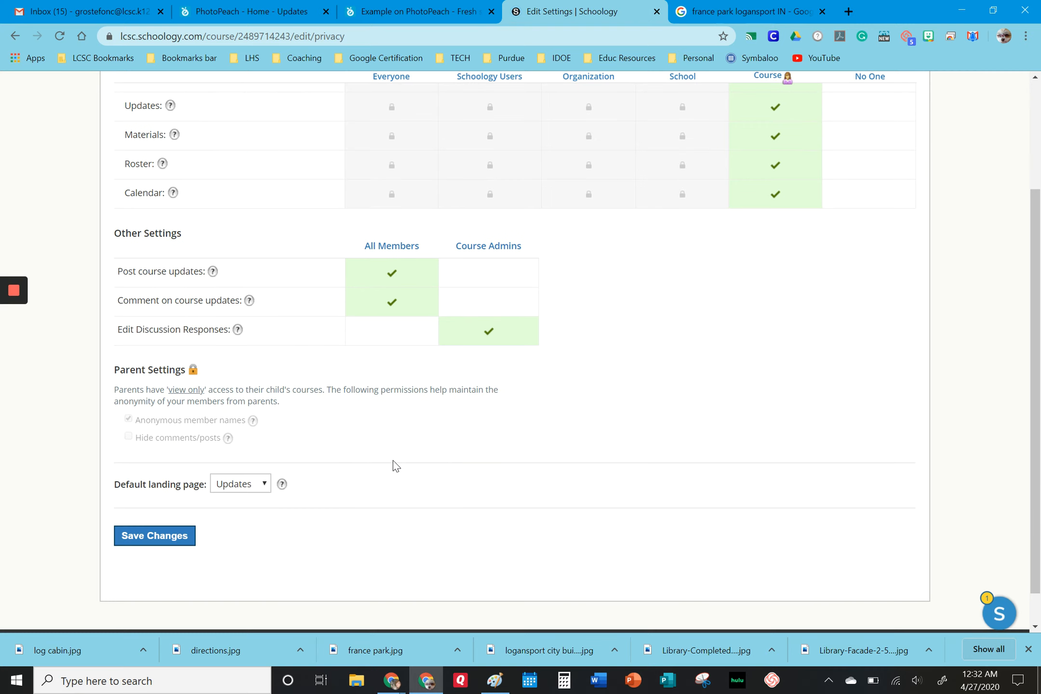
{"action": "left_click", "coordinate": [264, 483]}
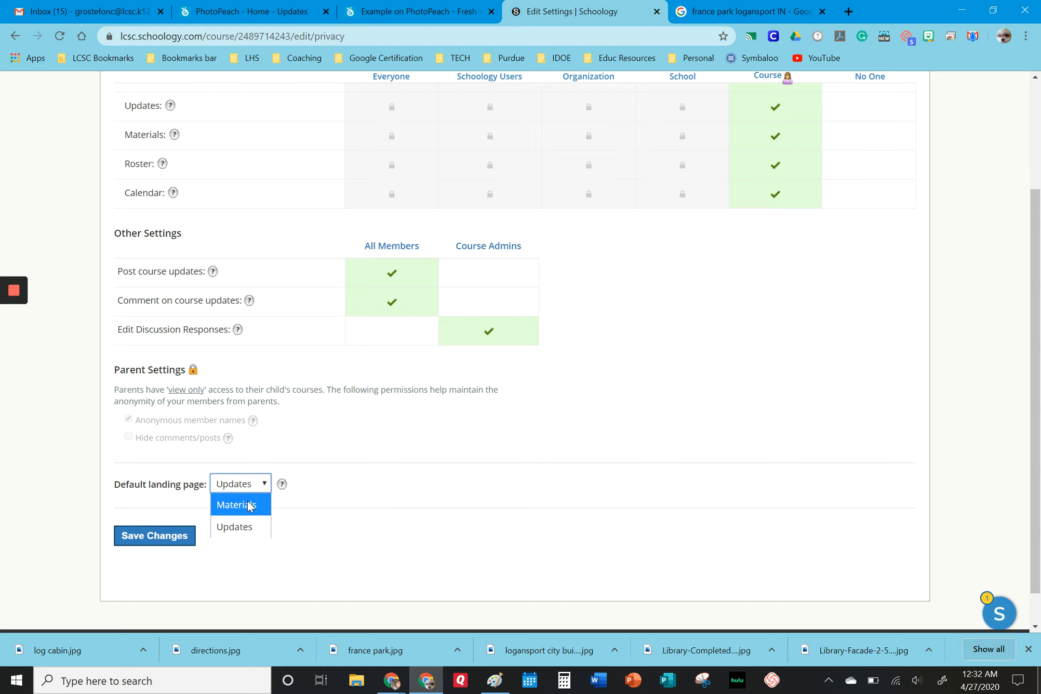
{"action": "left_click", "coordinate": [248, 526]}
{"action": "left_click", "coordinate": [140, 539]}
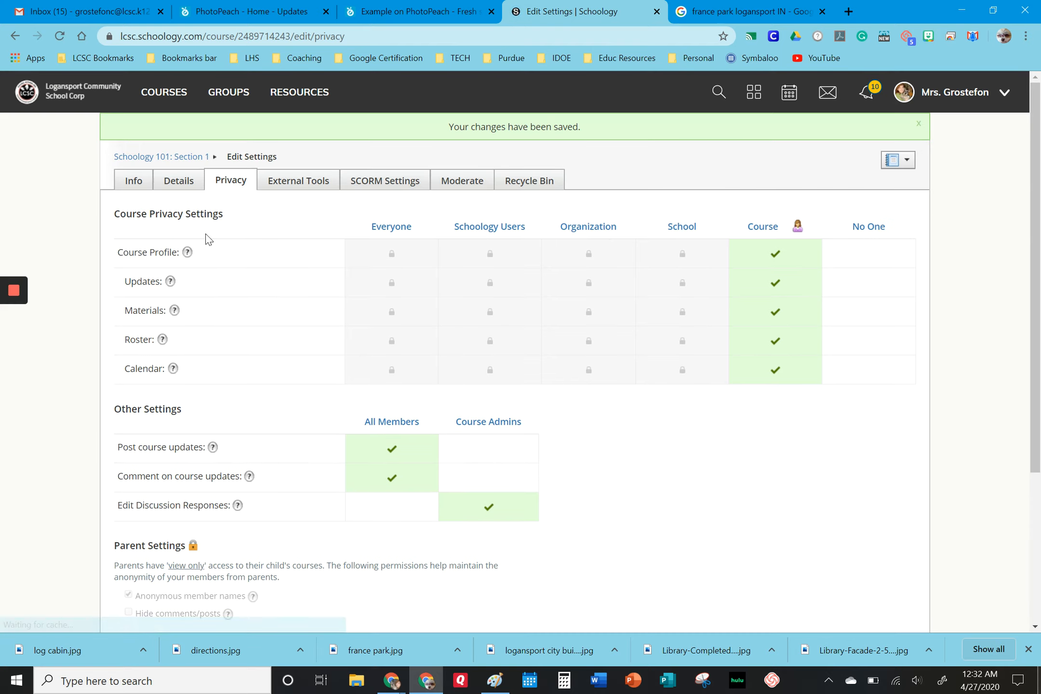
- Reopen the Schoology 101 Section 1 course from the course list to check its landing page
{"action": "left_click", "coordinate": [158, 95]}
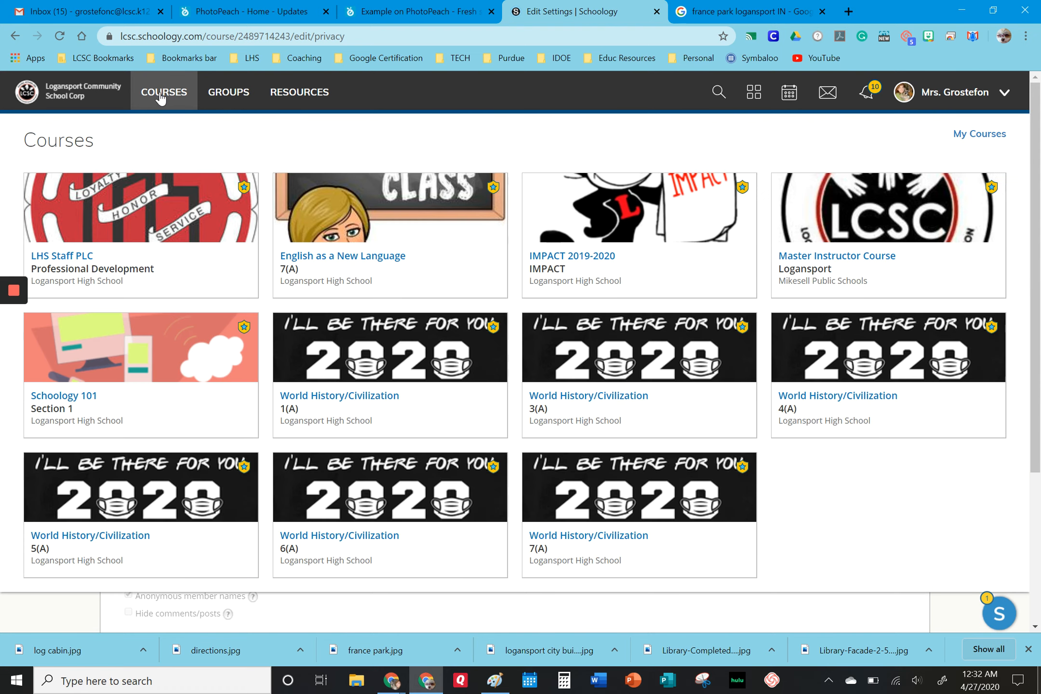
{"action": "left_click", "coordinate": [123, 324]}
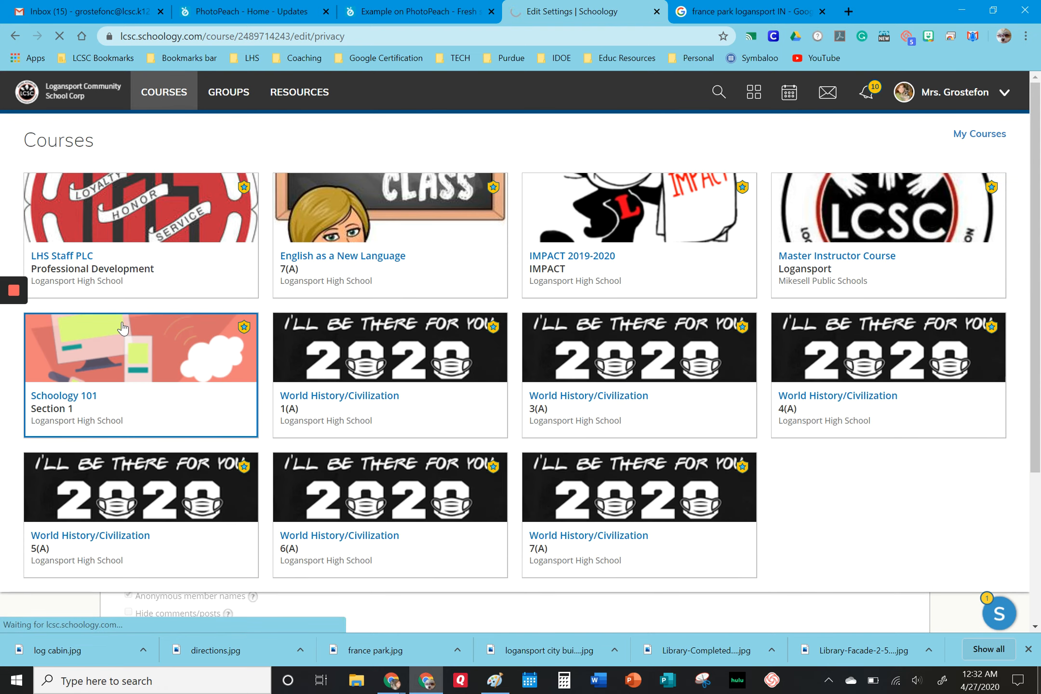